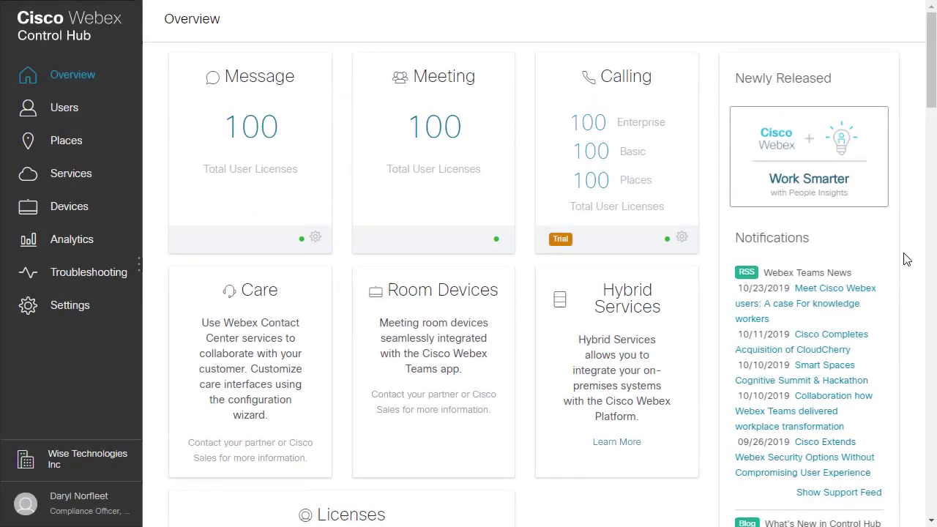
- Scroll the Overview page down to the Licenses summary showing 200 unassigned licenses
{"action": "left_click_drag", "start_coordinate": [932, 103], "coordinate": [932, 157]}
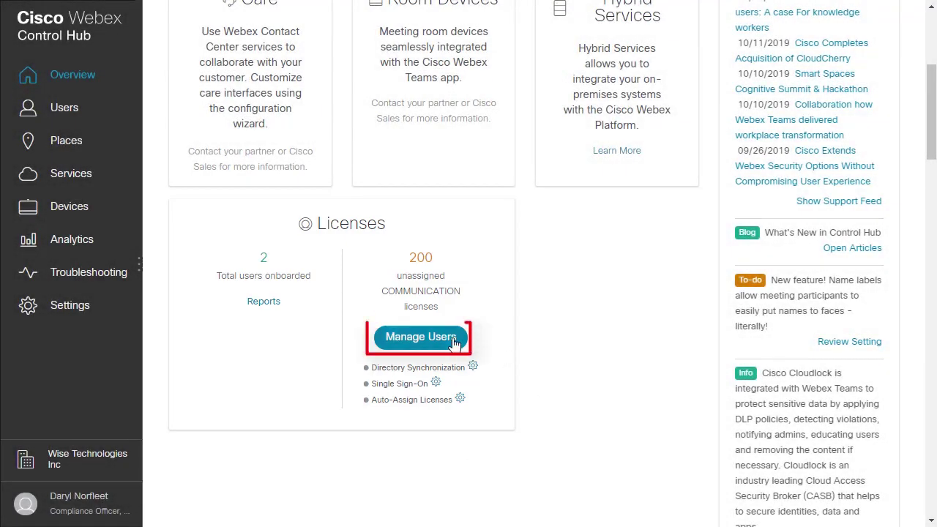
- Start manually adding users, entering names along with email addresses
{"action": "left_click", "coordinate": [454, 343]}
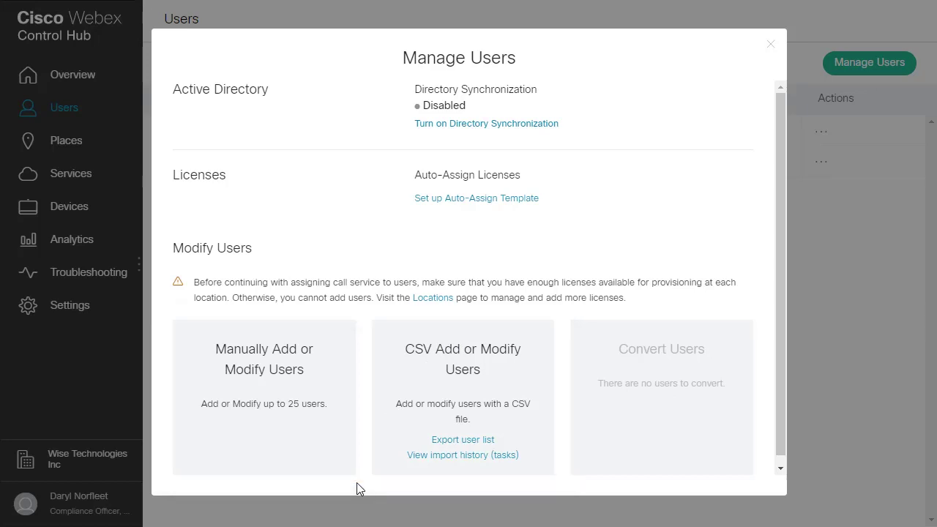
{"action": "left_click", "coordinate": [306, 460]}
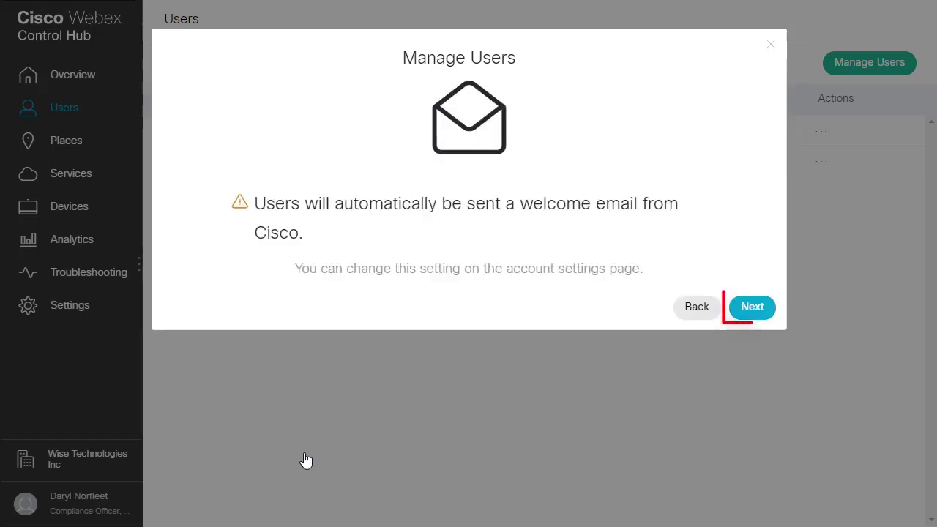
{"action": "left_click", "coordinate": [769, 308]}
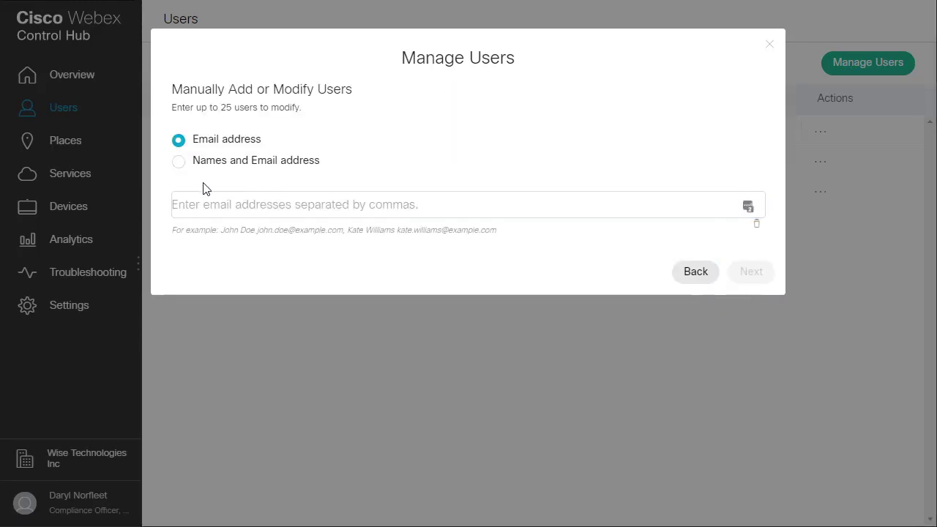
{"action": "left_click", "coordinate": [180, 163]}
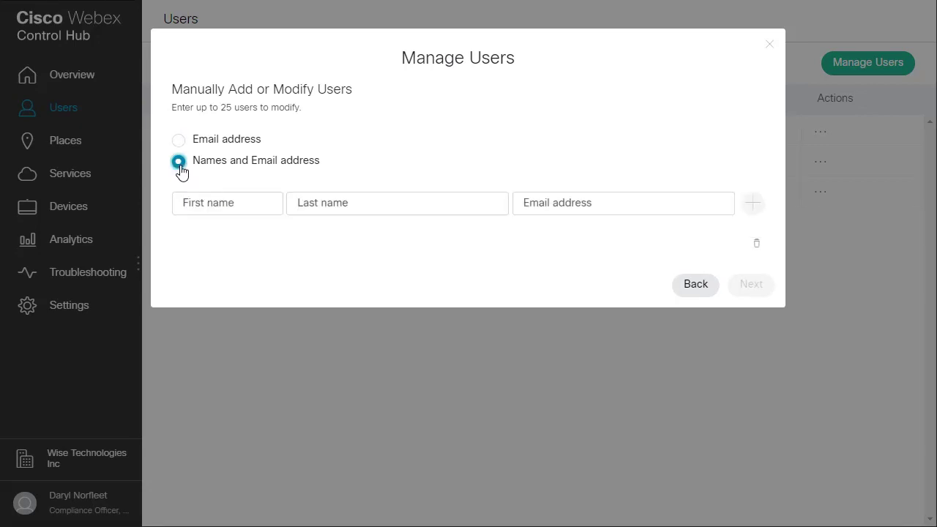
- Enter the new user's first name, last name and email address, and queue them
{"action": "left_click", "coordinate": [211, 203]}
{"action": "key", "text": "Tab"}
{"action": "key", "text": "Tab"}
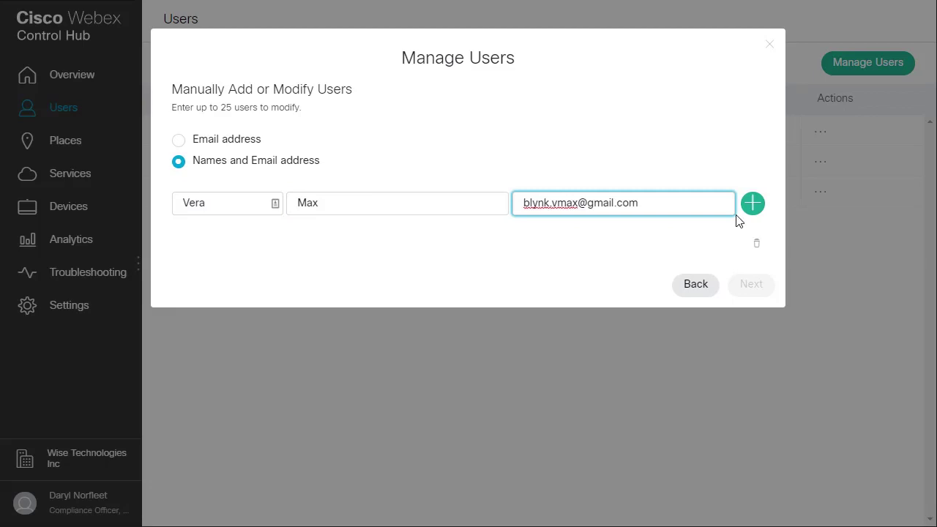
{"action": "left_click", "coordinate": [749, 207]}
- Give the user Webex Teams, Webex Team Meetings and Basic Webex Calling
{"action": "left_click", "coordinate": [751, 348]}
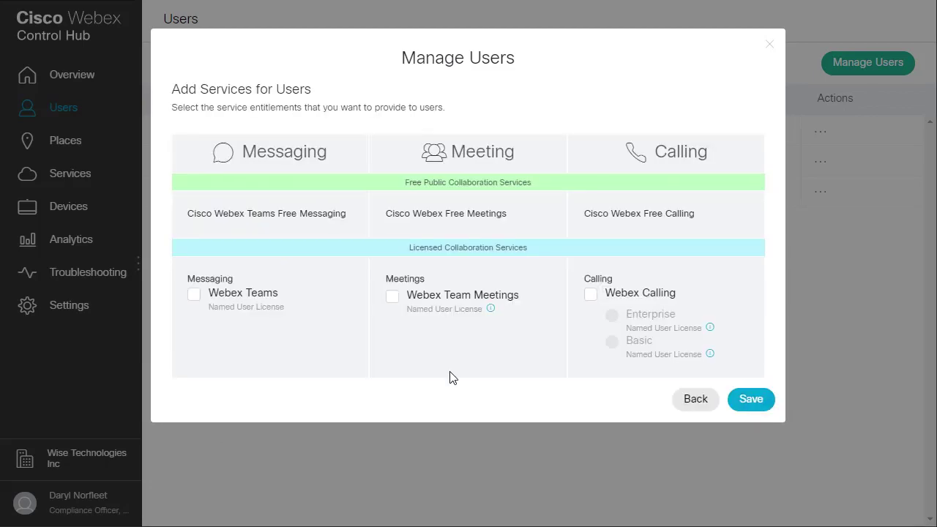
{"action": "left_click", "coordinate": [194, 294]}
{"action": "left_click", "coordinate": [392, 296]}
{"action": "left_click", "coordinate": [590, 295]}
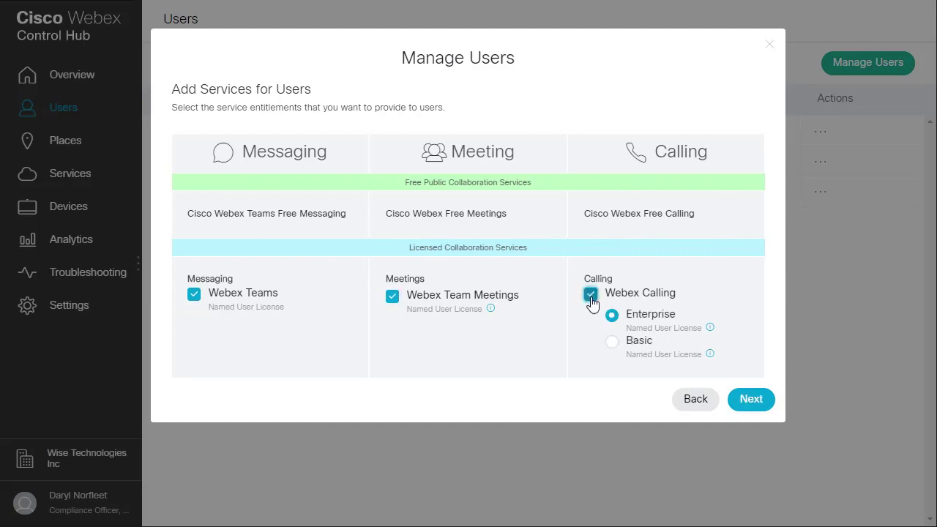
{"action": "left_click", "coordinate": [611, 341]}
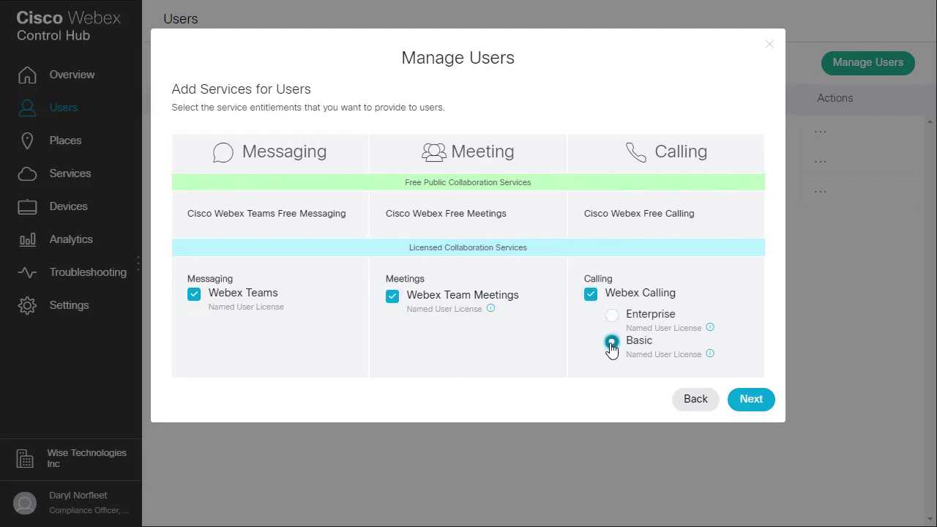
{"action": "left_click", "coordinate": [751, 398]}
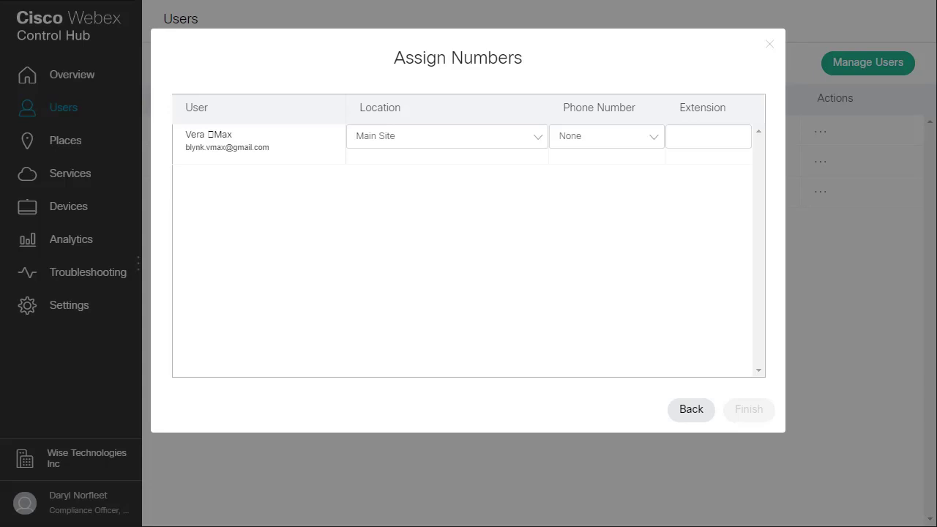
- Assign location Main Site, the second available phone number, and extension 9552
{"action": "left_click", "coordinate": [517, 143]}
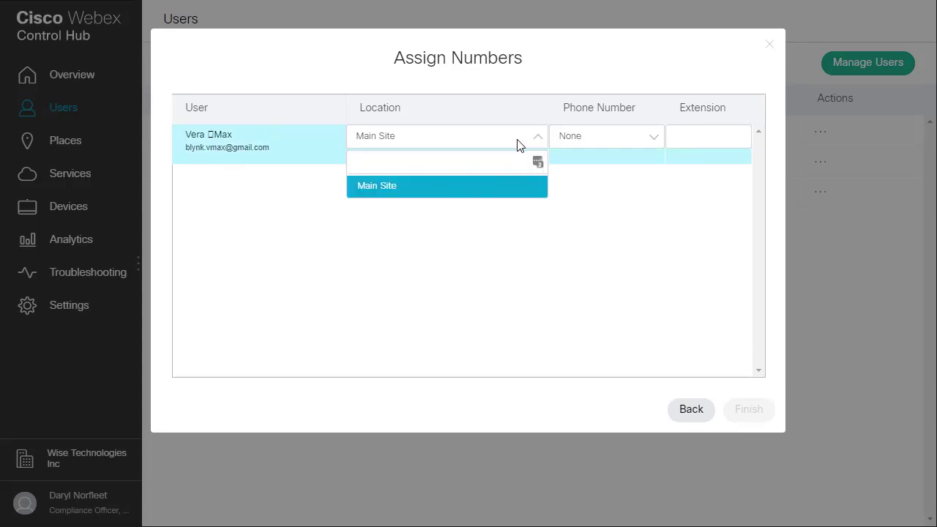
{"action": "left_click", "coordinate": [466, 192]}
{"action": "left_click", "coordinate": [636, 139]}
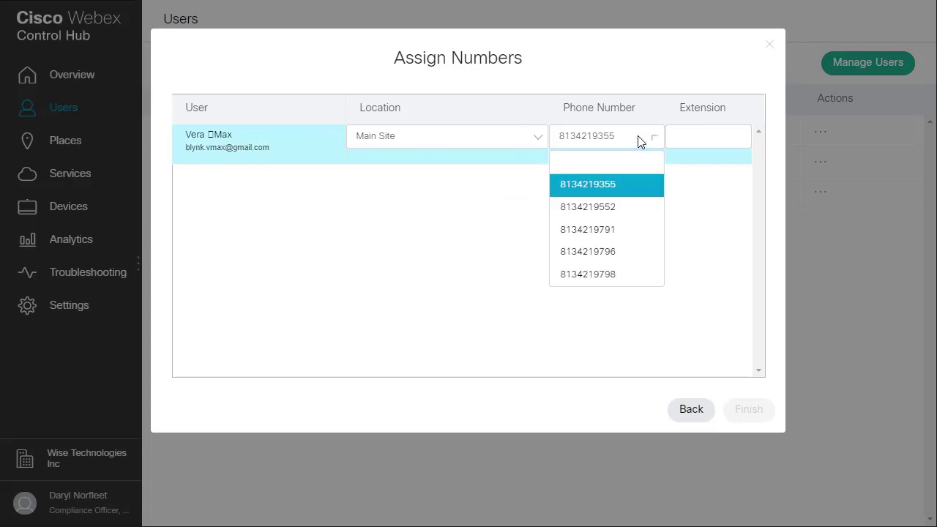
{"action": "left_click", "coordinate": [617, 207]}
{"action": "left_click", "coordinate": [690, 138]}
{"action": "type", "text": "9552"}
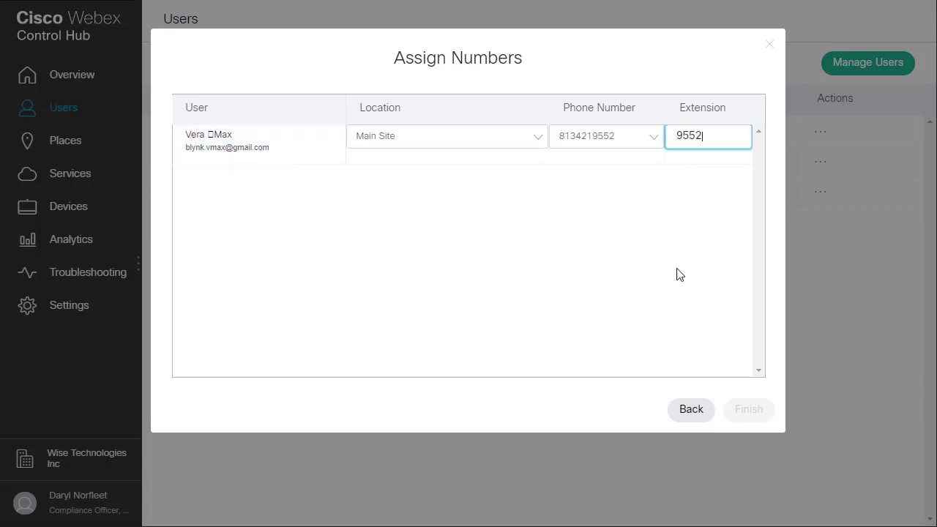
{"action": "left_click", "coordinate": [678, 273]}
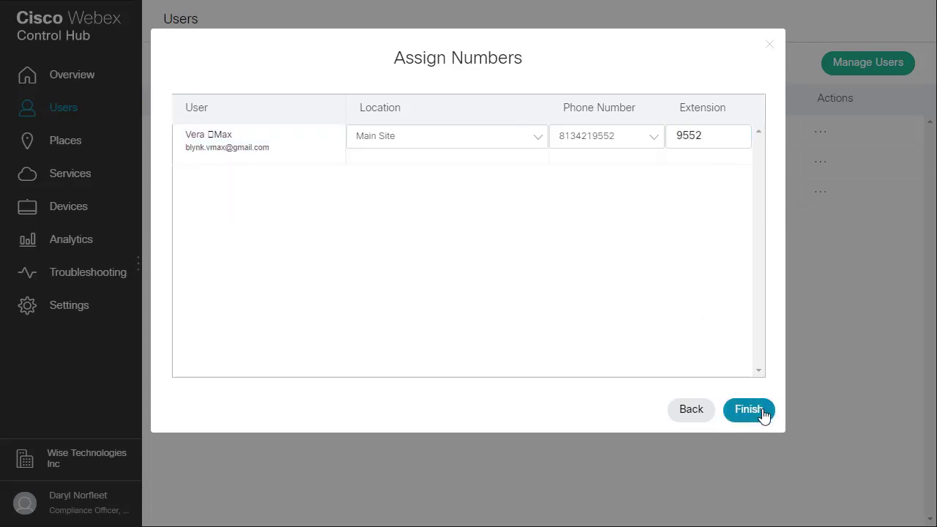
- Finish creating the user and return to the Users list
{"action": "left_click", "coordinate": [763, 414]}
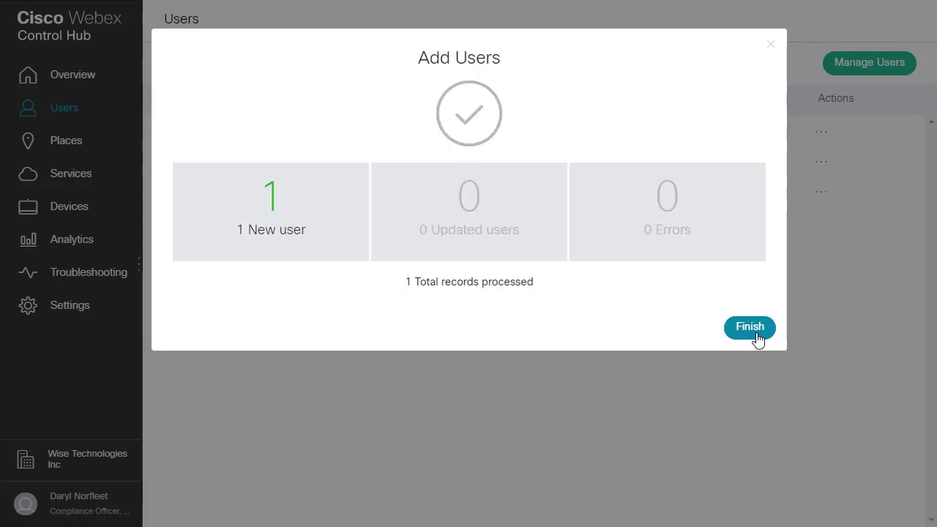
{"action": "left_click", "coordinate": [757, 338]}
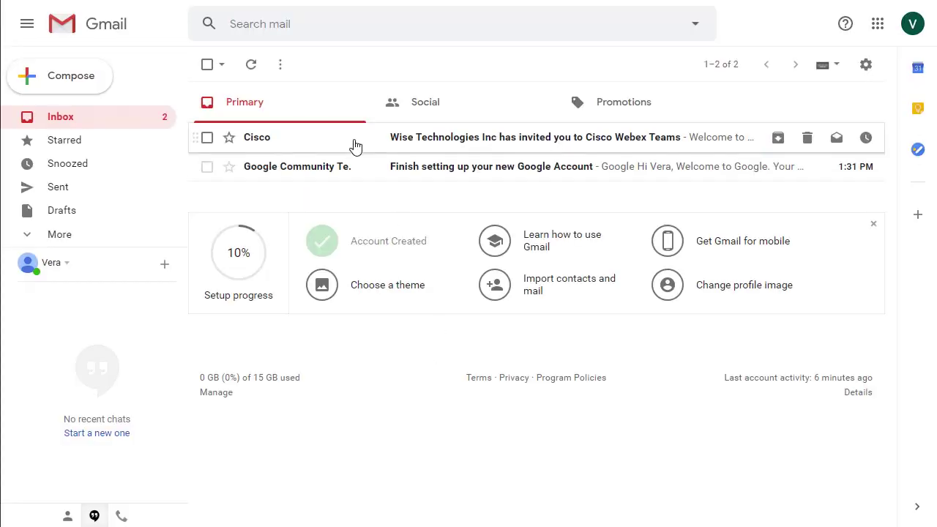
- Open the Cisco Webex Teams invitation email in Gmail and scroll through it
{"action": "left_click", "coordinate": [355, 147]}
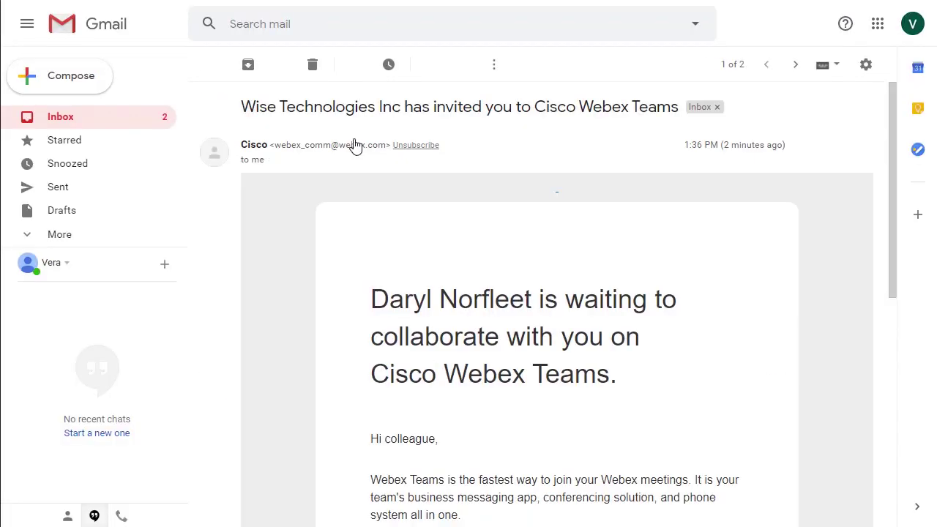
{"action": "left_click_drag", "start_coordinate": [893, 191], "coordinate": [905, 284]}
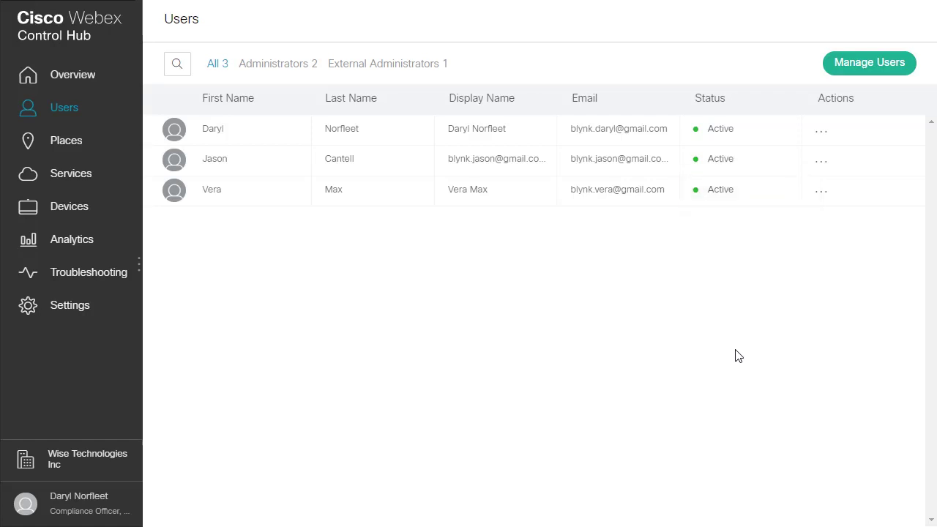
- Add a new device for an existing user, searching for and selecting the new user's account as owner
{"action": "left_click", "coordinate": [78, 215]}
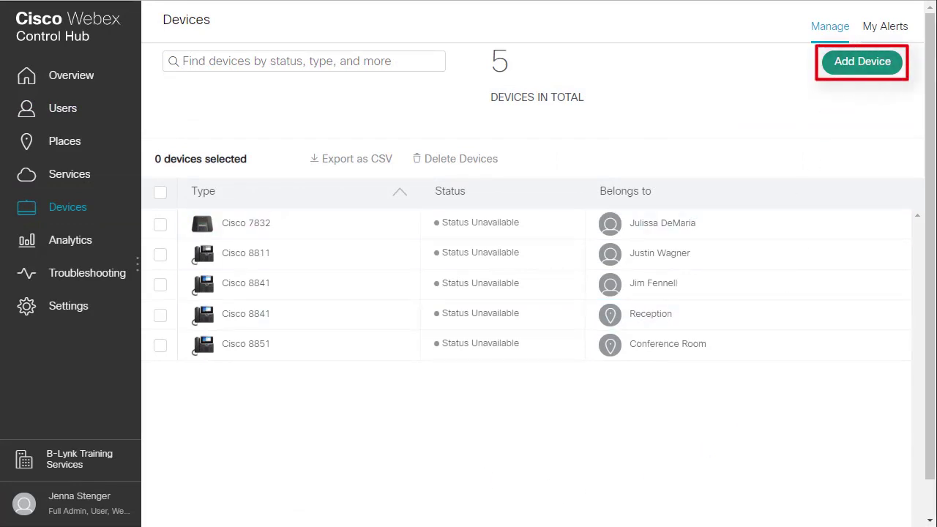
{"action": "left_click", "coordinate": [837, 63]}
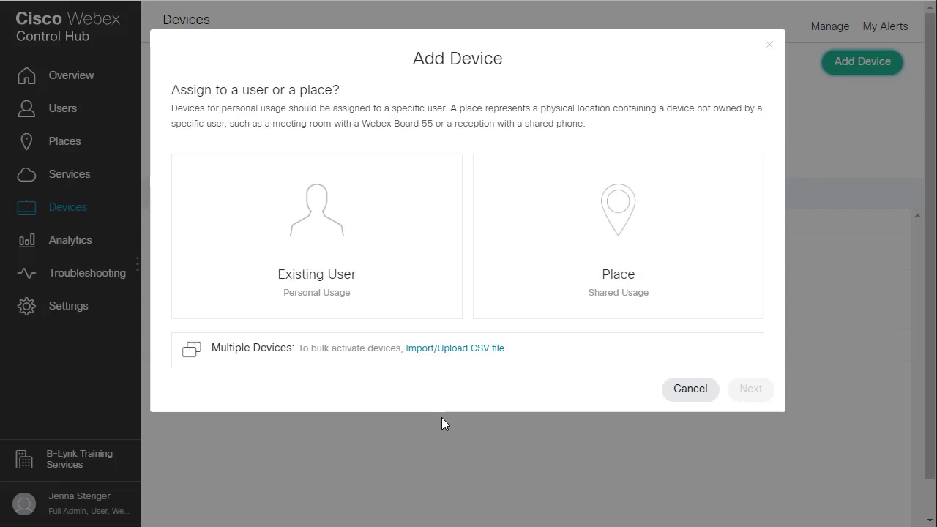
{"action": "left_click", "coordinate": [389, 313]}
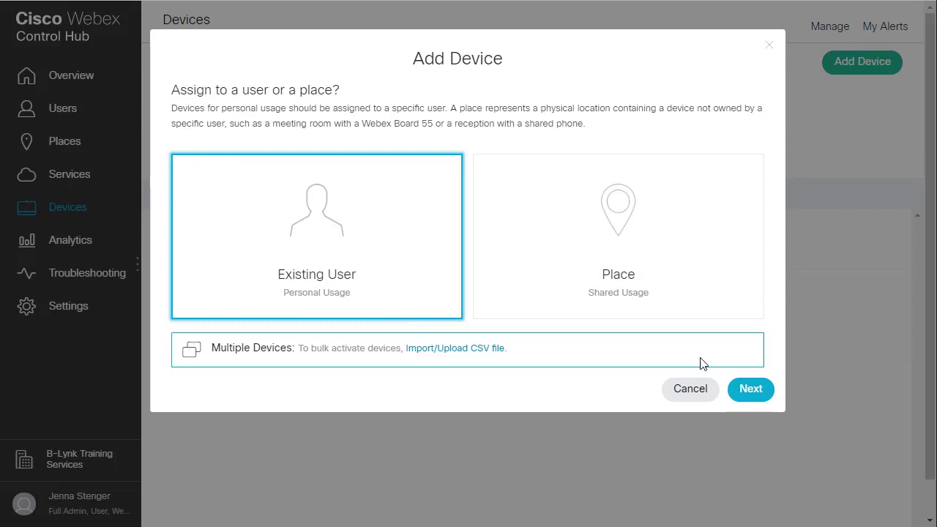
{"action": "left_click", "coordinate": [748, 394]}
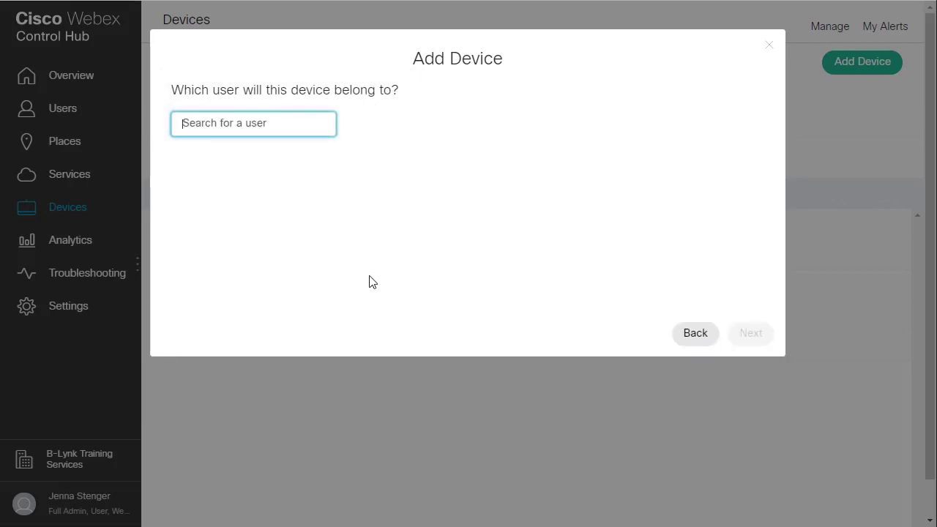
{"action": "type", "text": "jenna"}
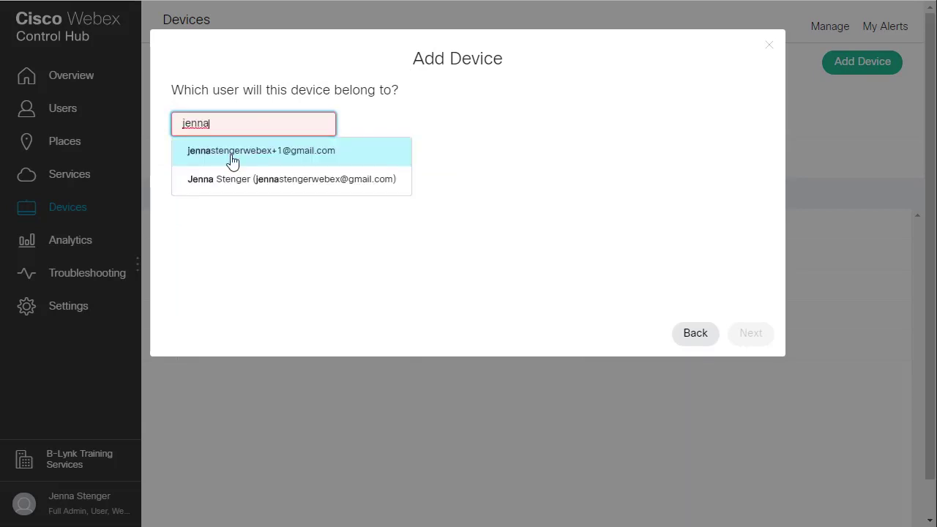
{"action": "left_click", "coordinate": [227, 156]}
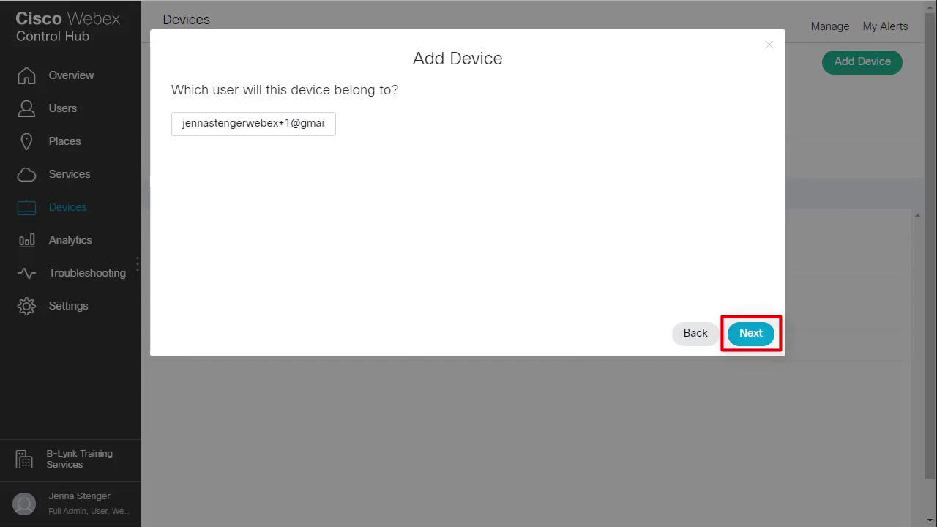
- Choose the Cisco 6841 model and generate its one-time activation code
{"action": "left_click", "coordinate": [764, 333]}
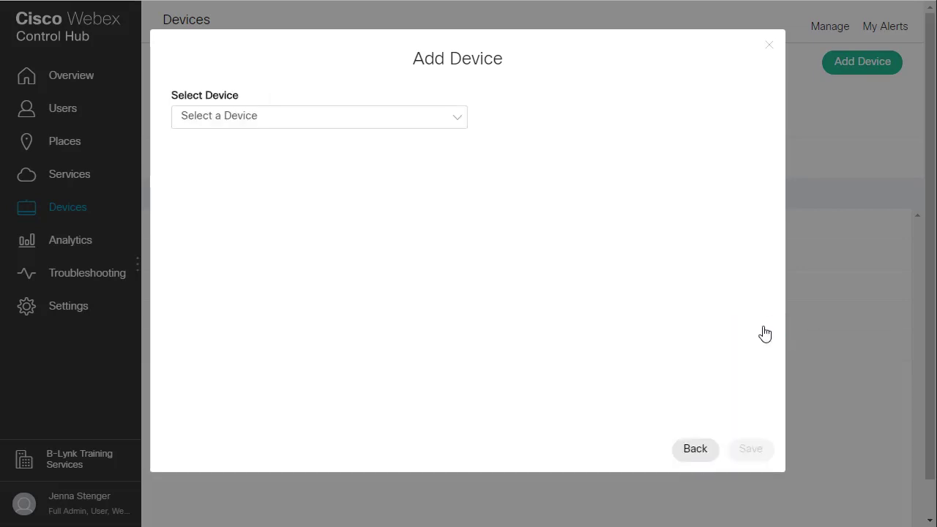
{"action": "left_click", "coordinate": [459, 122]}
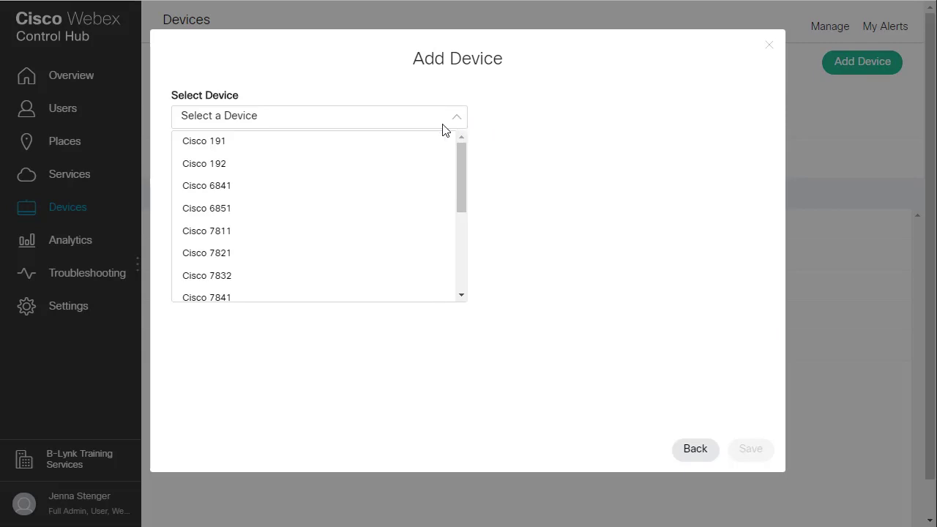
{"action": "left_click", "coordinate": [388, 186]}
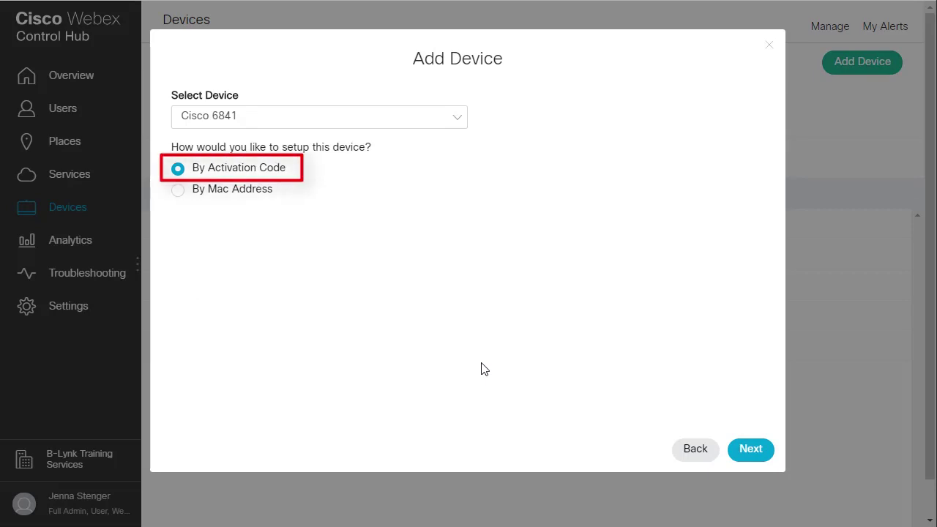
{"action": "left_click", "coordinate": [749, 449]}
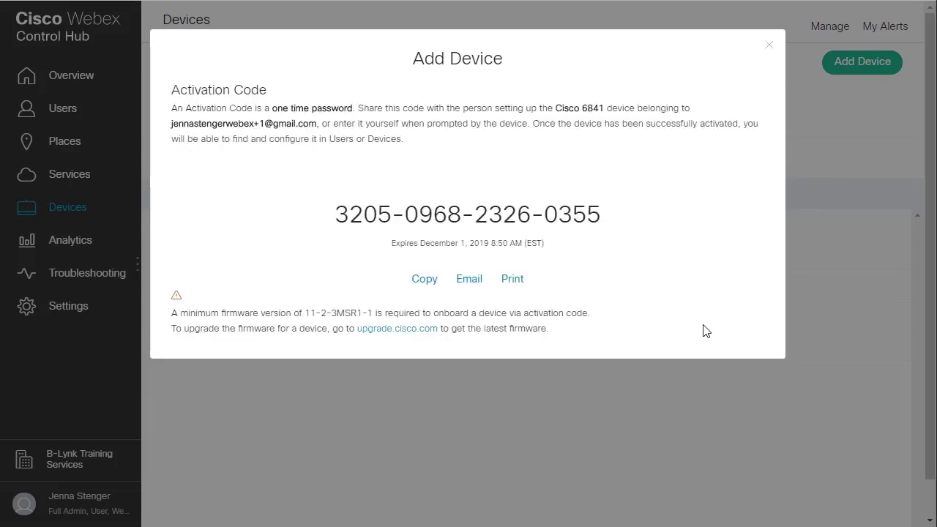